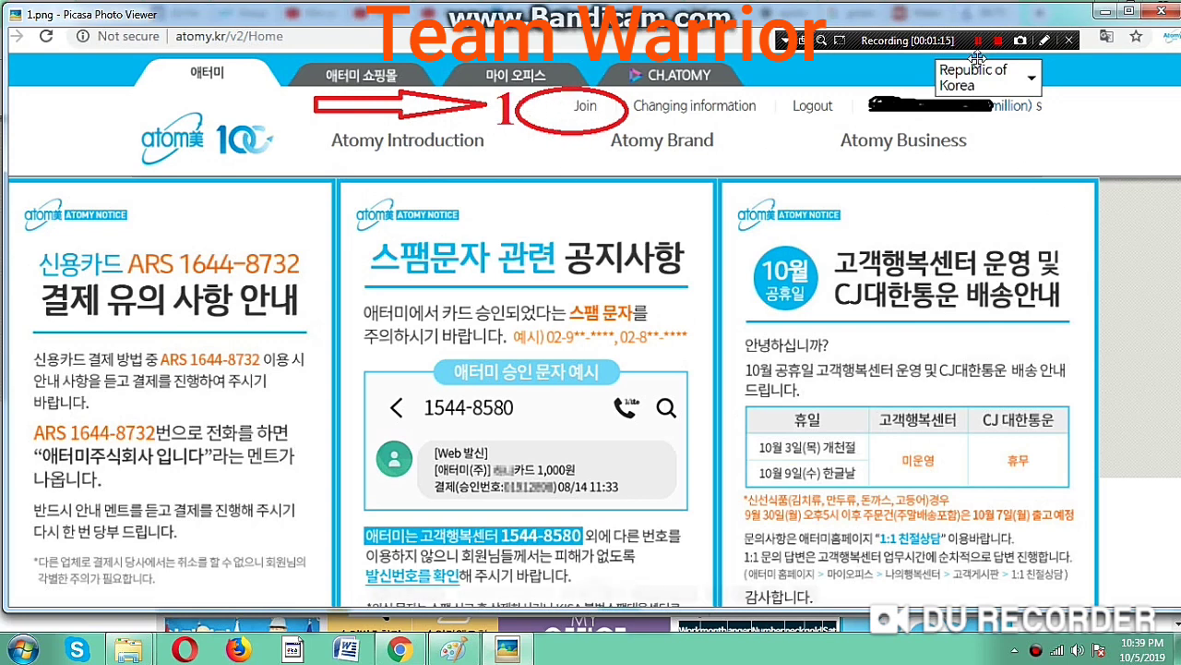
Close the image preview and examine the countries offered in the membership page's country selector.
key(Escape)
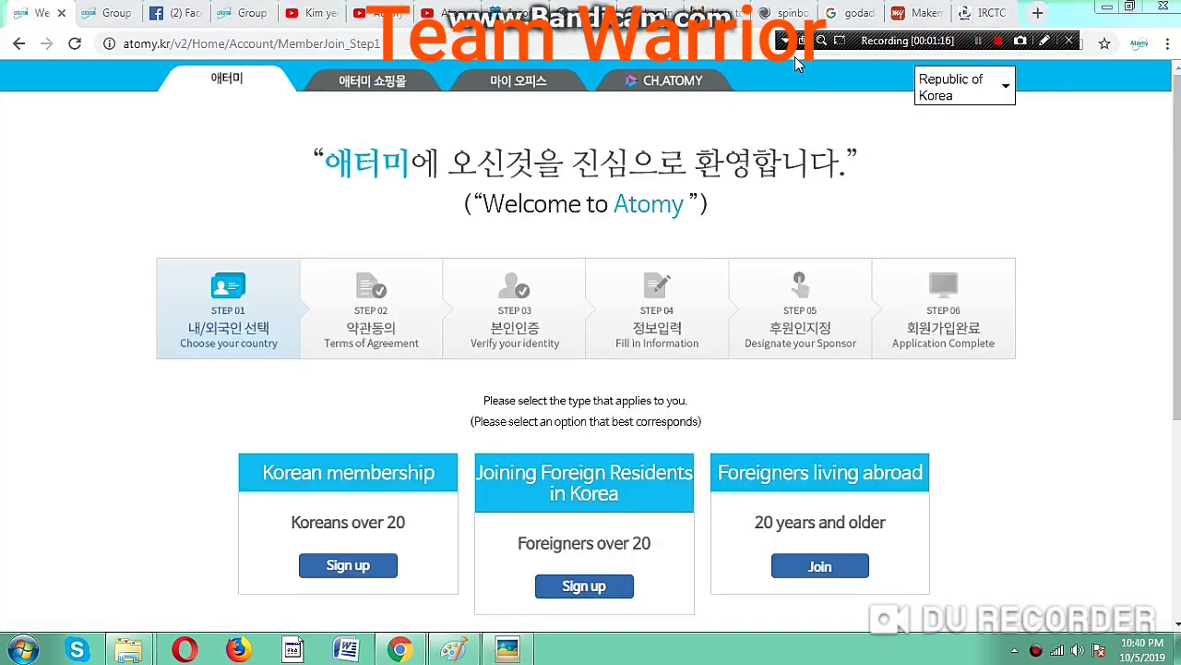
scroll(1170, 240, down, 1)
scroll(1170, 240, up, 1)
click(936, 87)
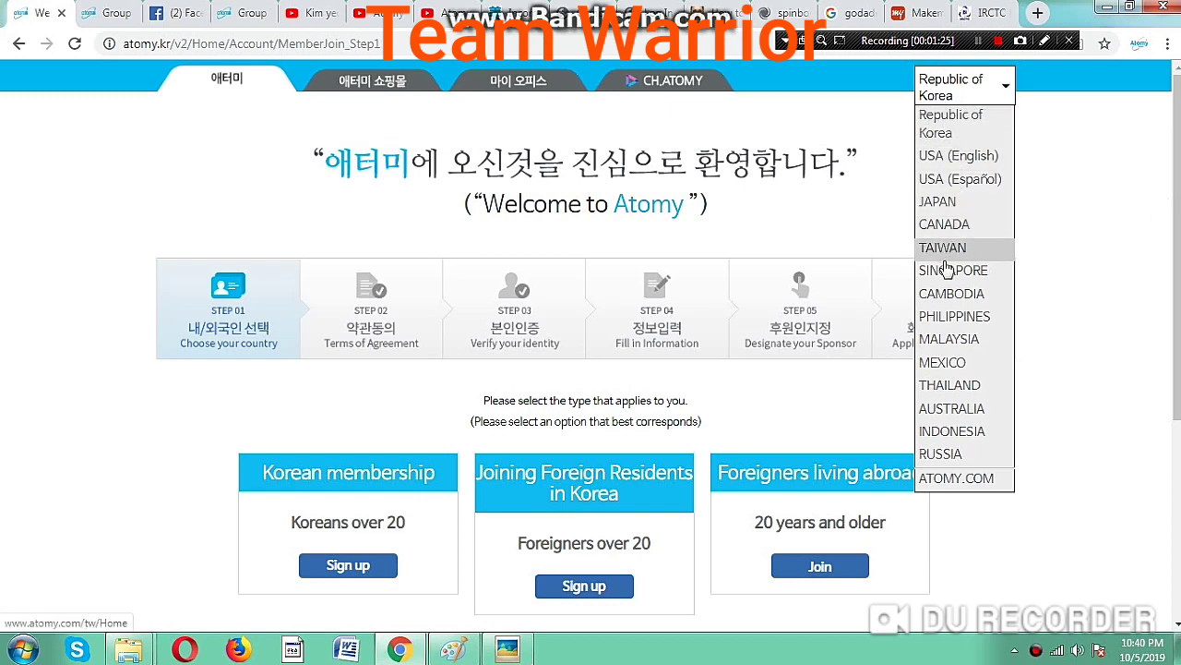
click(932, 118)
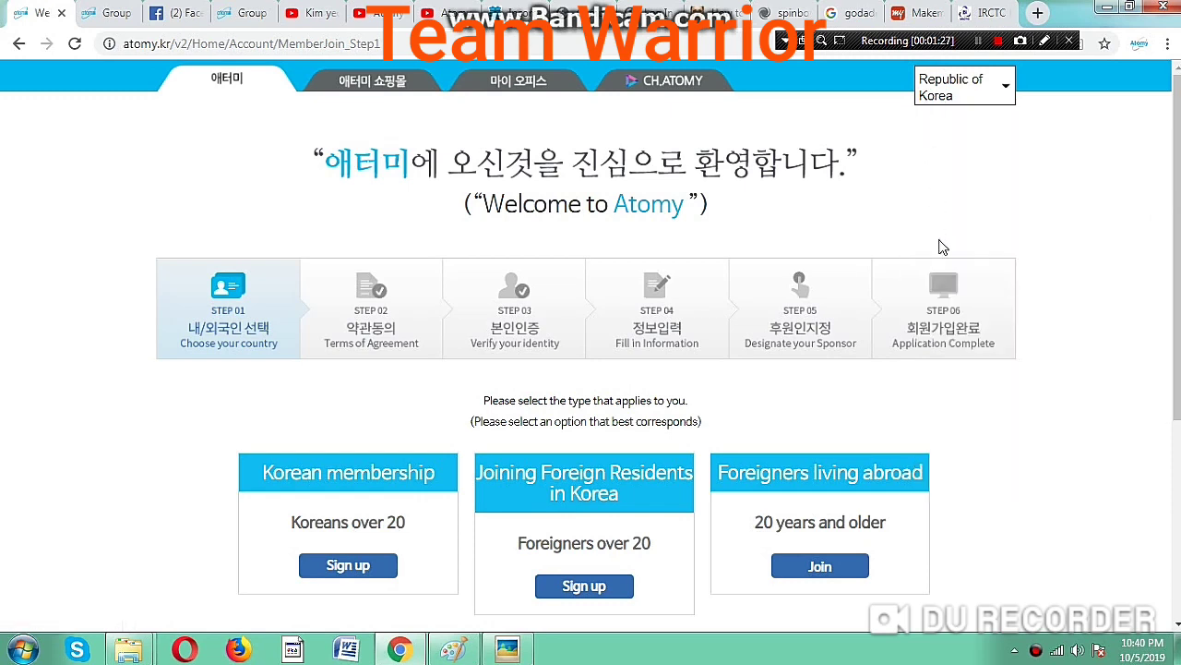
click(948, 93)
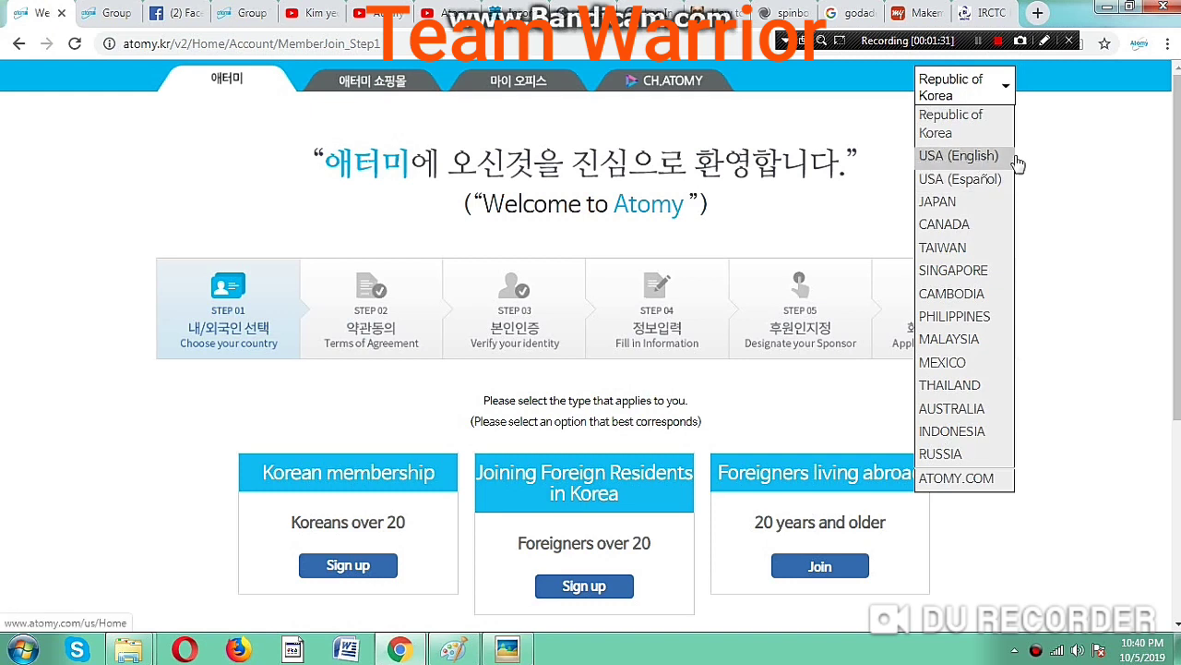
click(840, 189)
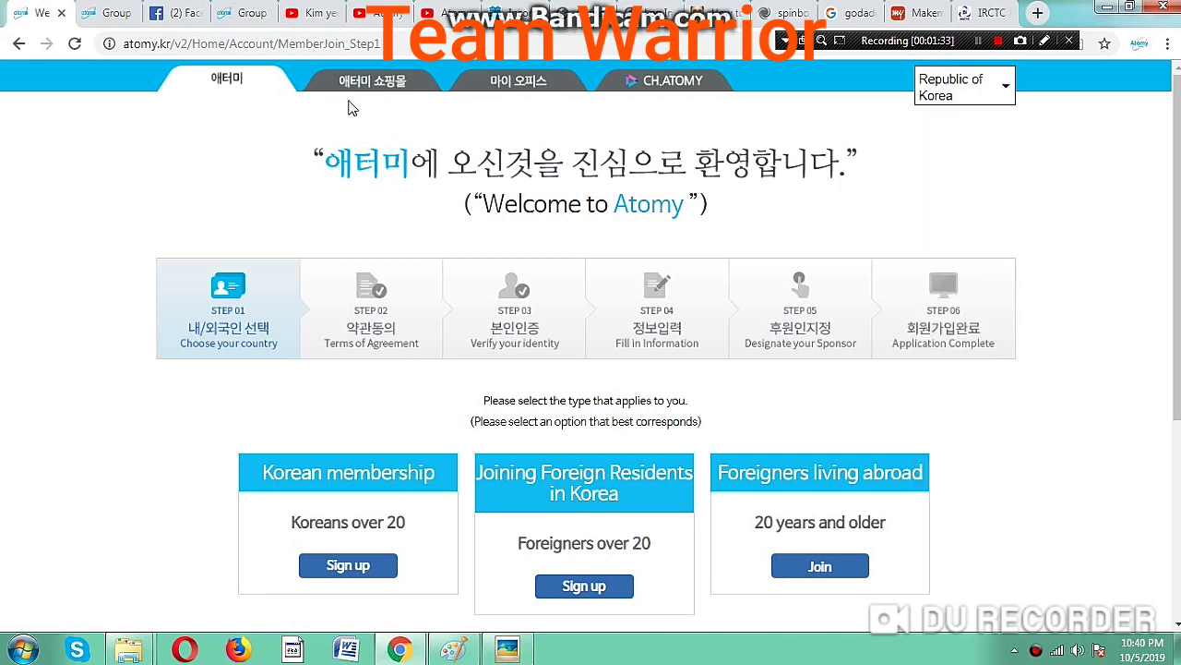
click(929, 94)
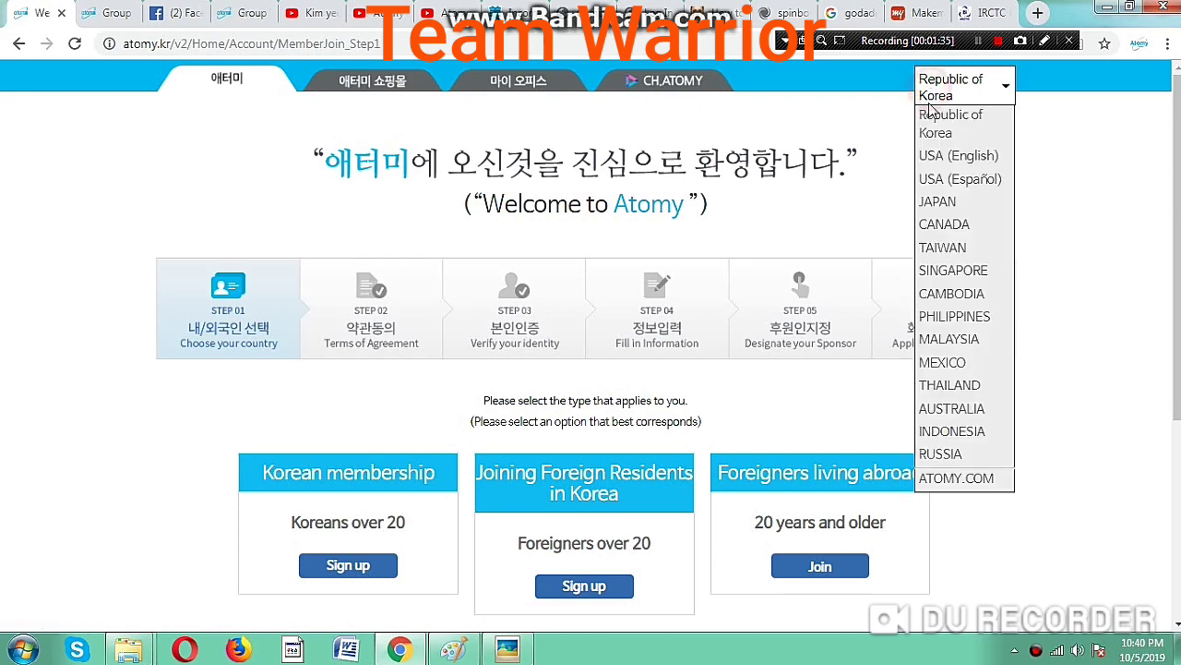
Start the membership application for foreigners living abroad, 20 years and older.
scroll(654, 250, down, 2)
click(98, 343)
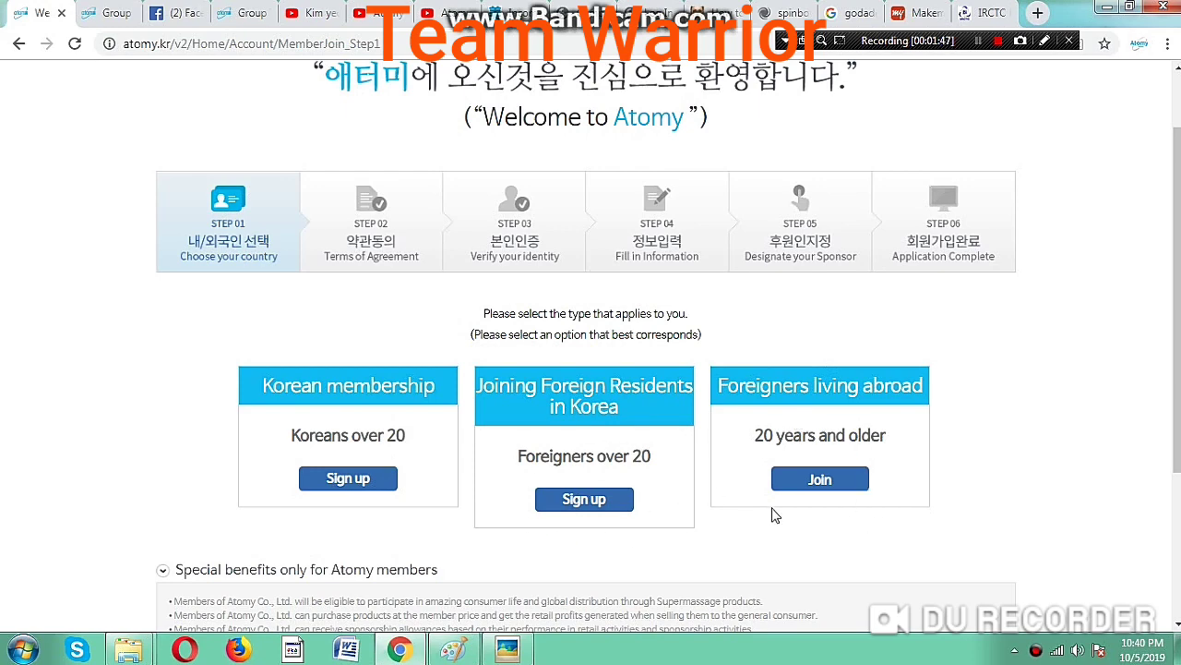
click(808, 488)
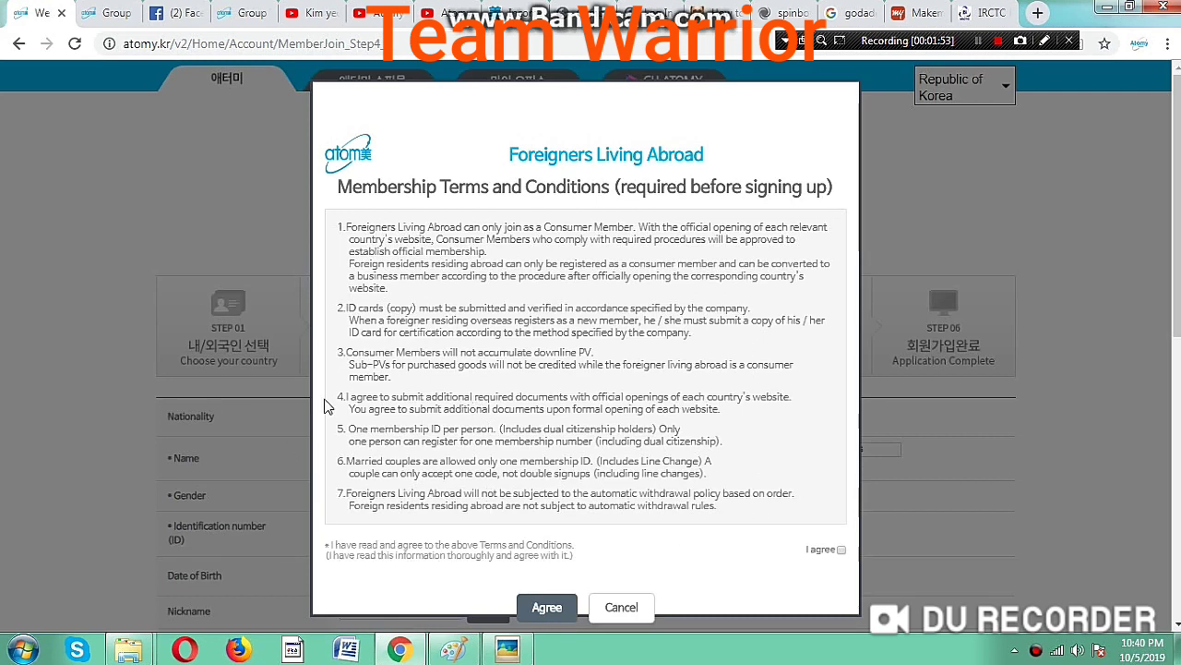
Review clauses 4 to 6 of the Foreigners Living Abroad terms and agree to the membership conditions.
drag(340, 397, 785, 397)
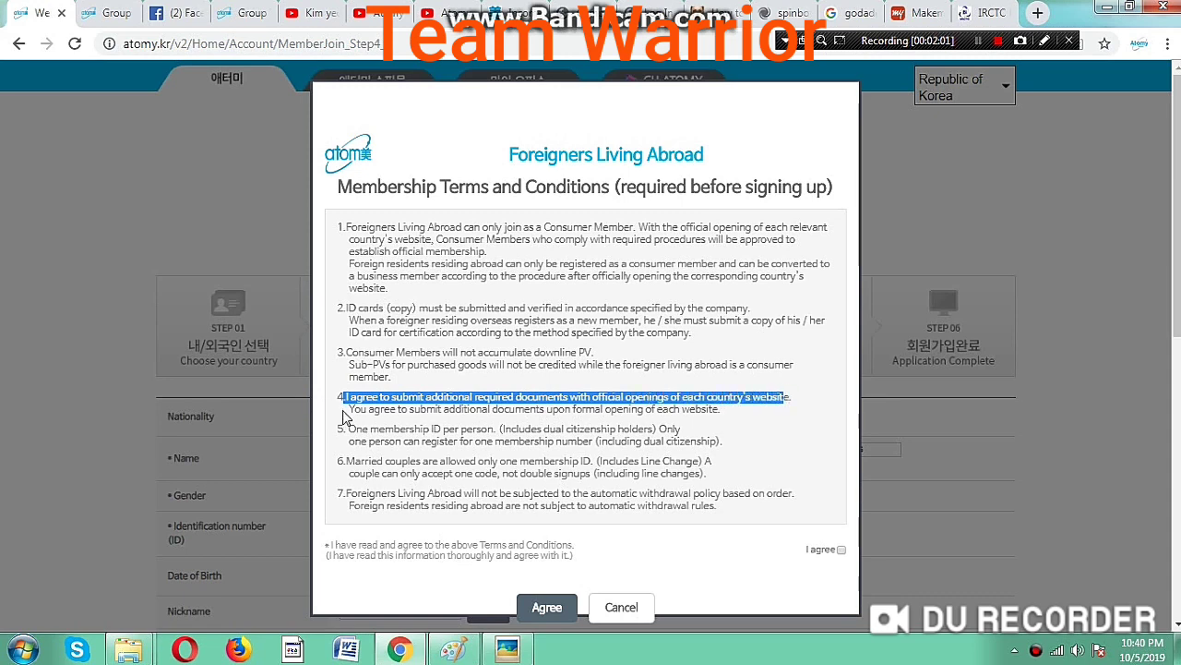
drag(348, 410, 711, 416)
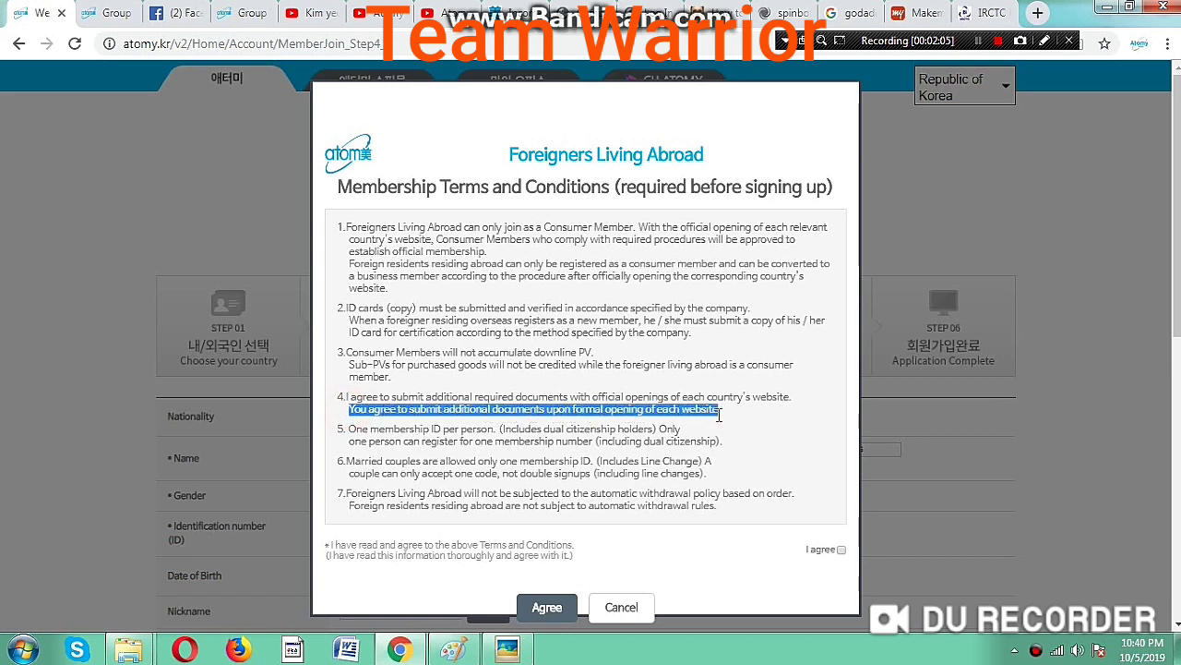
drag(348, 429, 460, 424)
drag(348, 466, 597, 468)
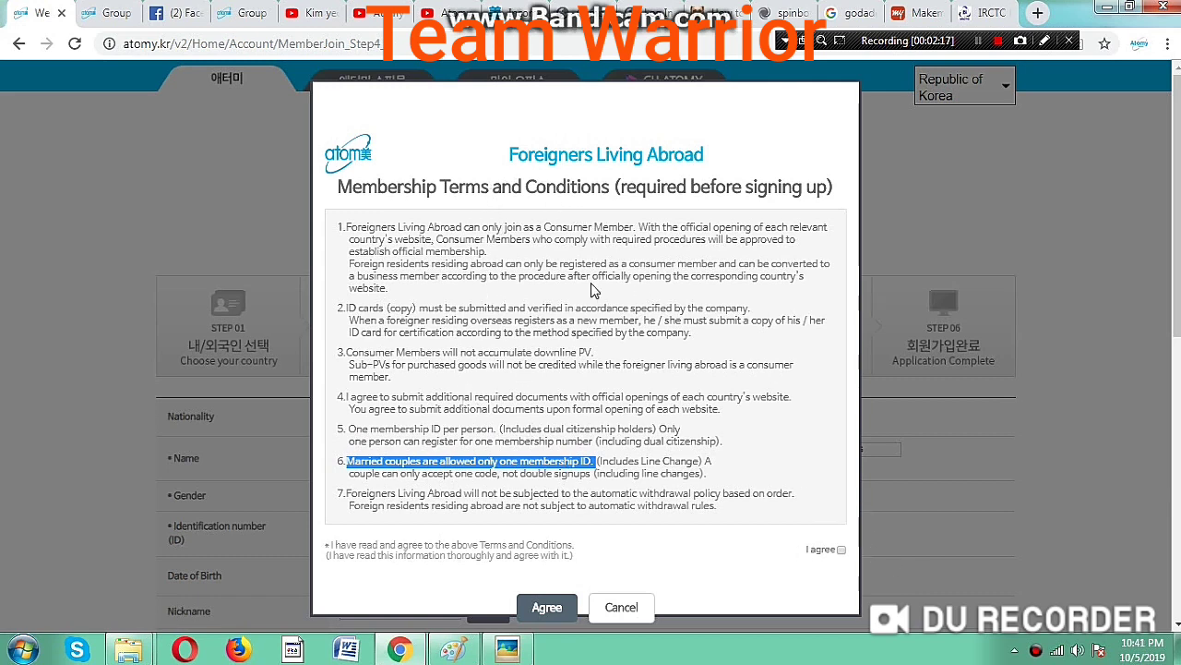
click(840, 550)
click(547, 609)
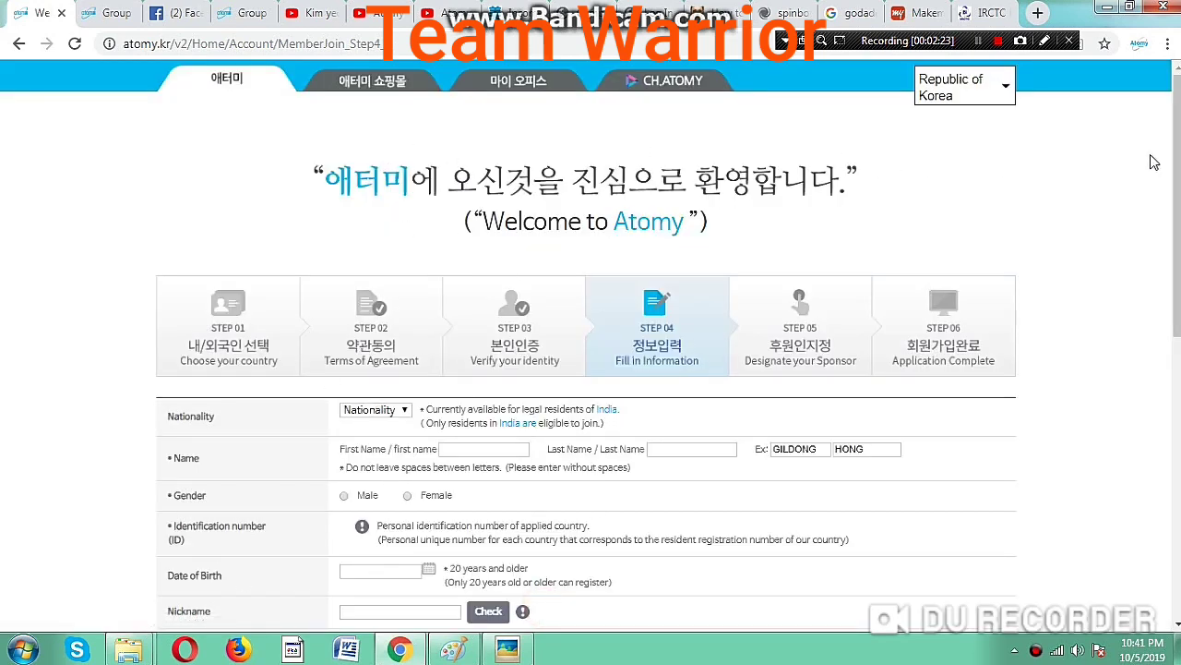
Set the applicant's nationality to India.
scroll(1177, 203, down, 1)
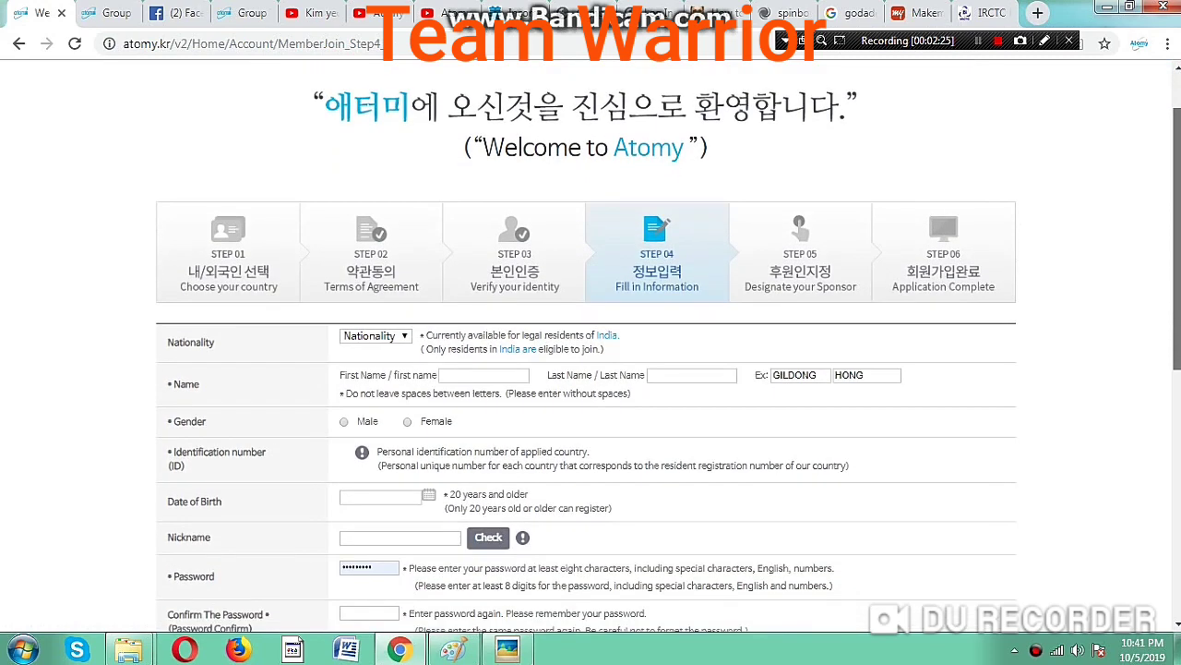
click(375, 313)
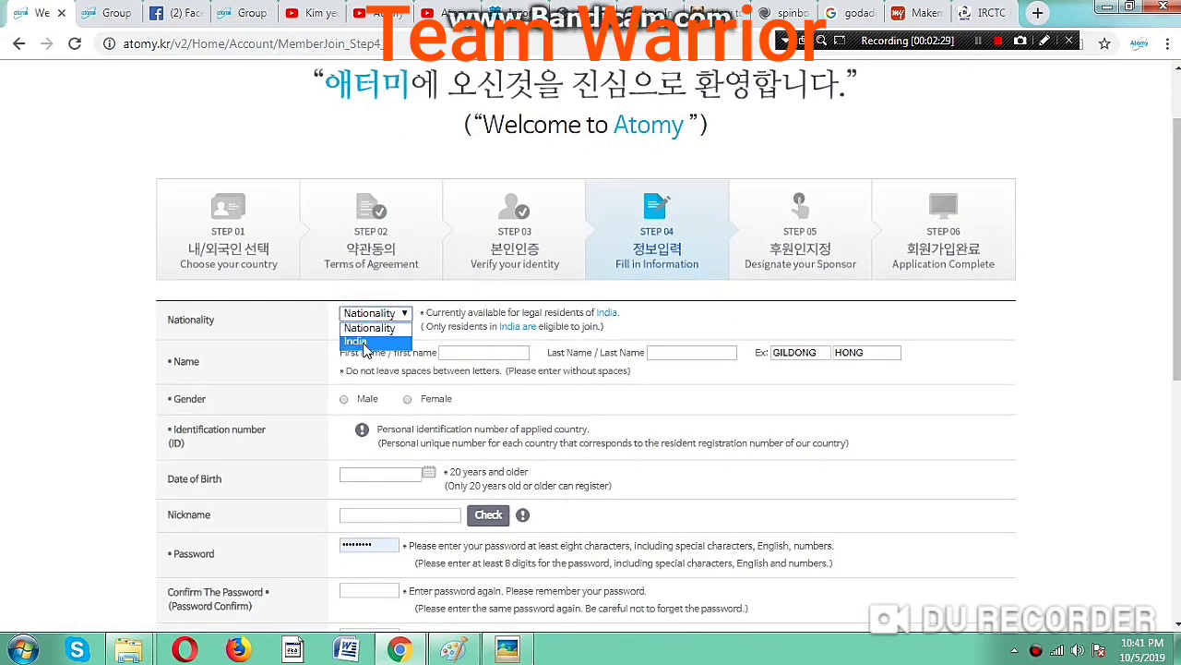
click(365, 343)
scroll(427, 327, down, 1)
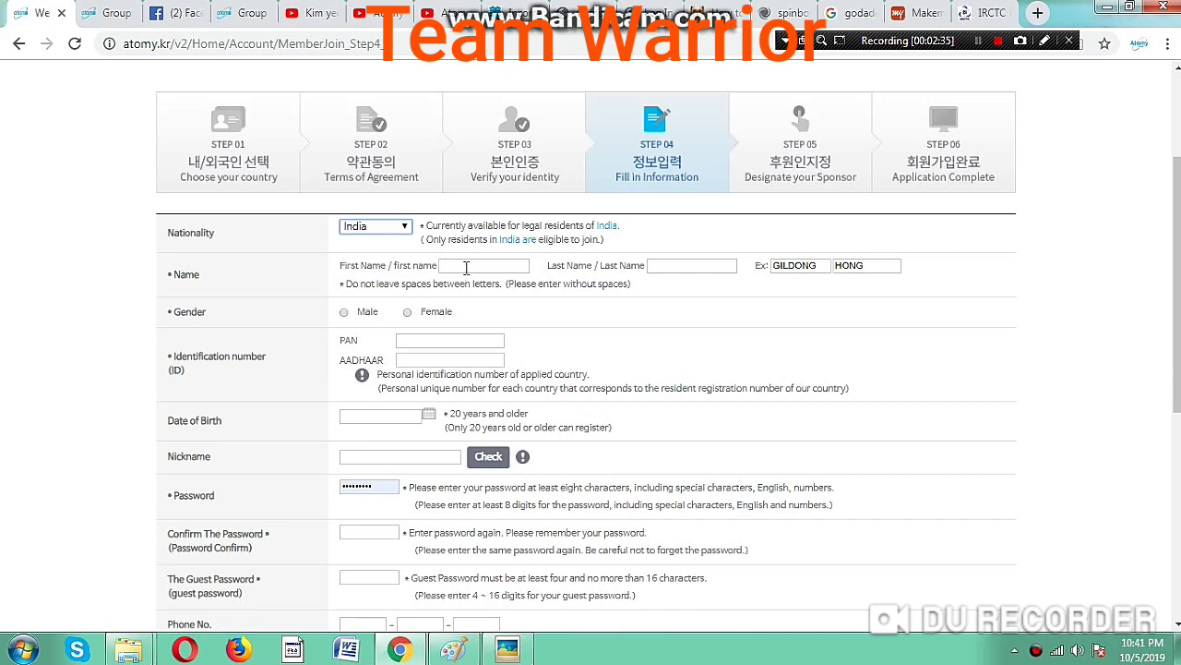
Examine the first name, last name, PAN and AADHAAR entries of the application form.
drag(395, 265, 432, 267)
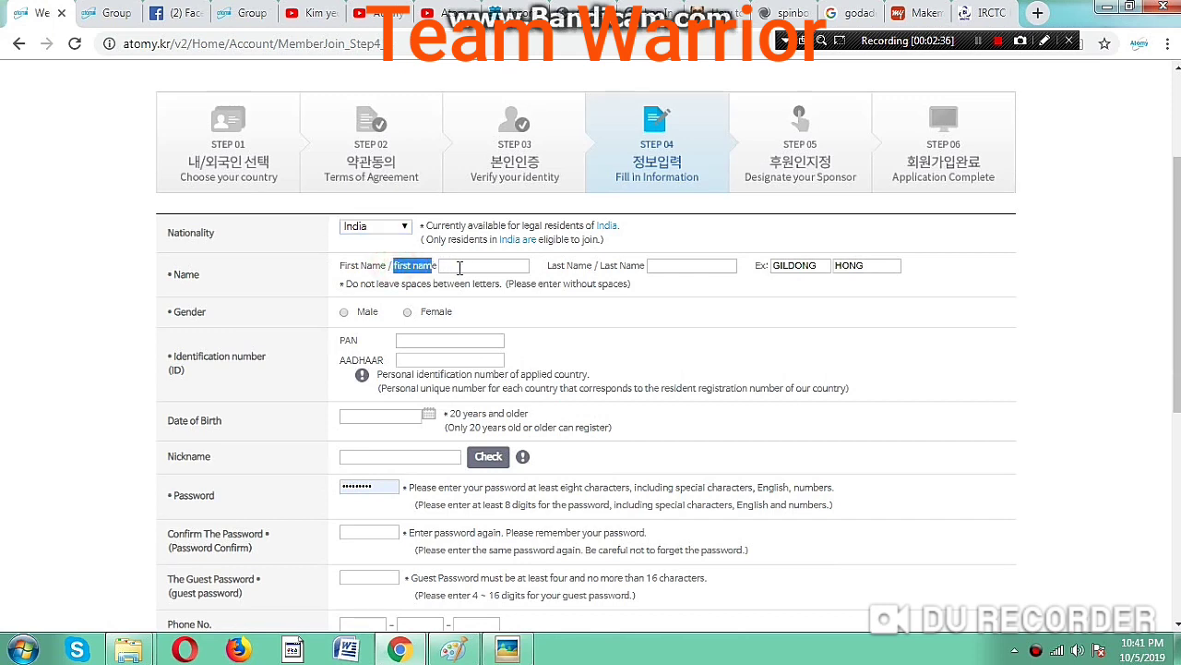
click(460, 266)
drag(545, 267, 674, 265)
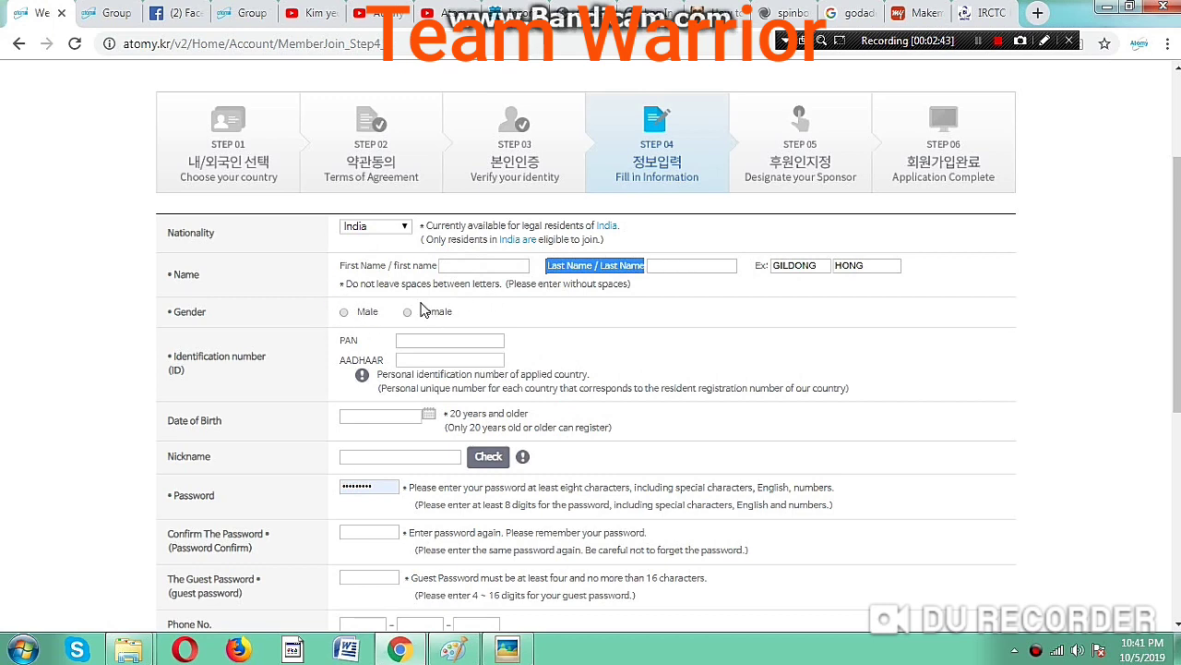
double_click(347, 341)
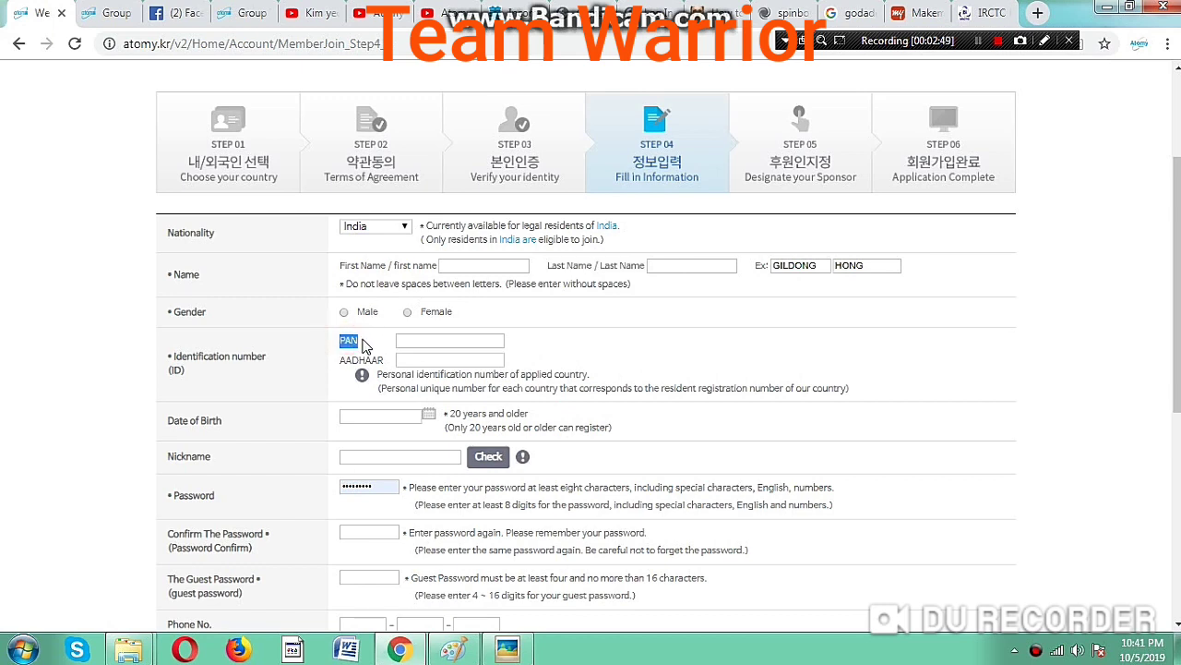
double_click(349, 360)
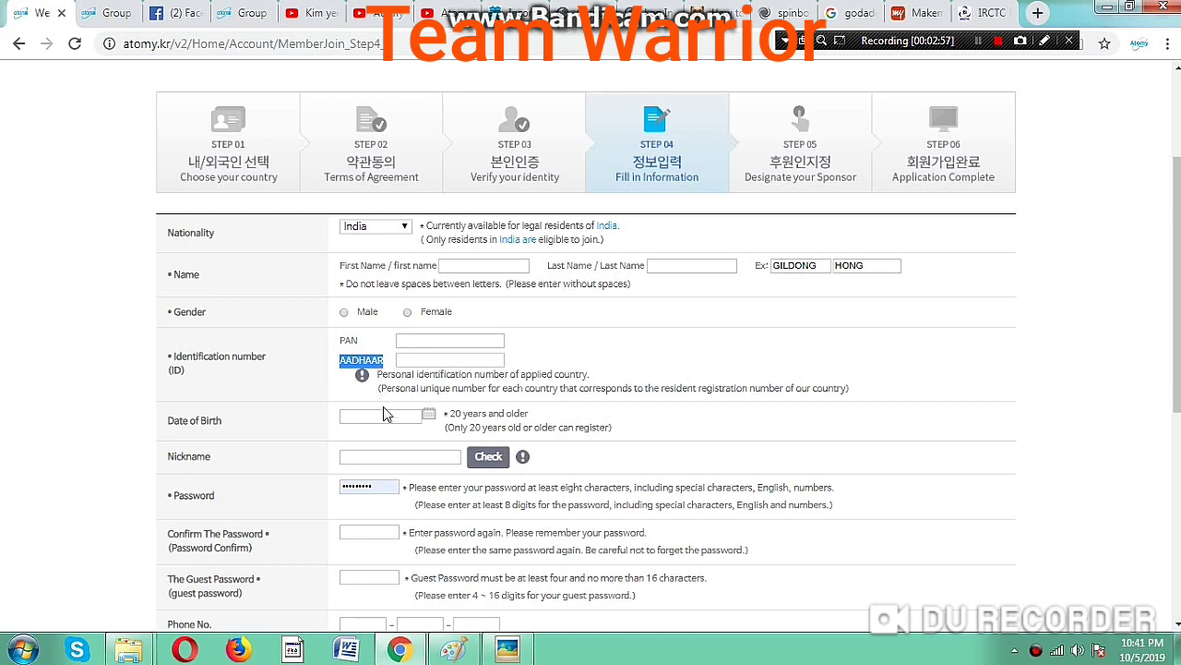
Look through the year and month choices of the date-of-birth calendar and close it without choosing a date.
click(428, 417)
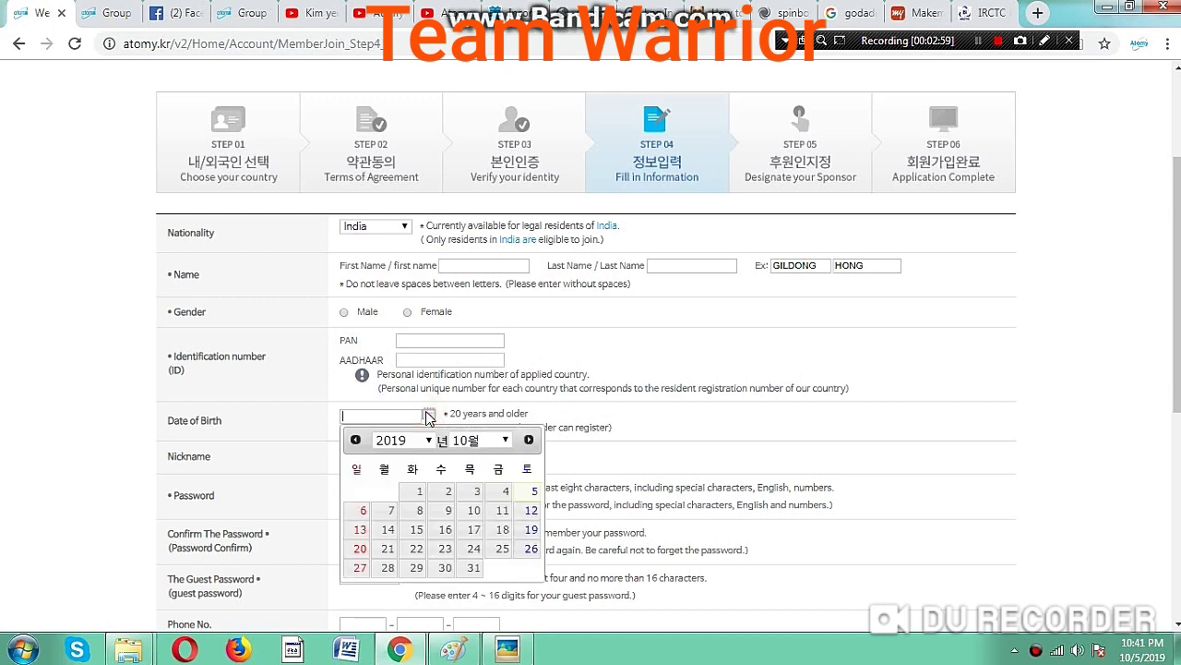
click(412, 445)
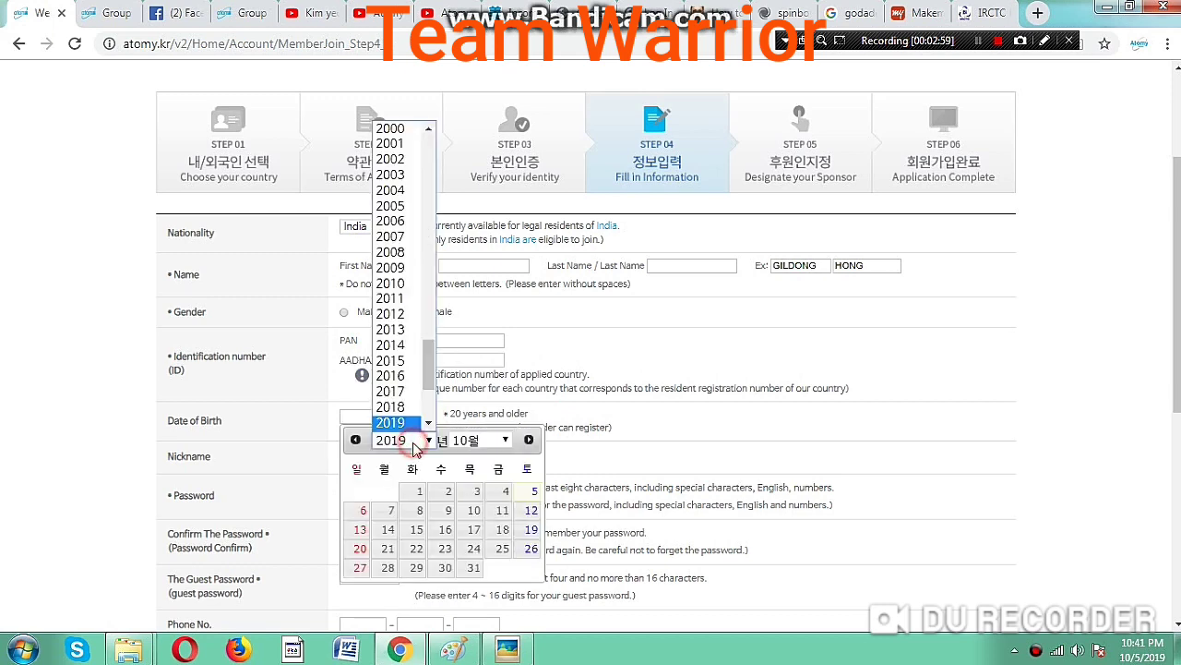
click(472, 443)
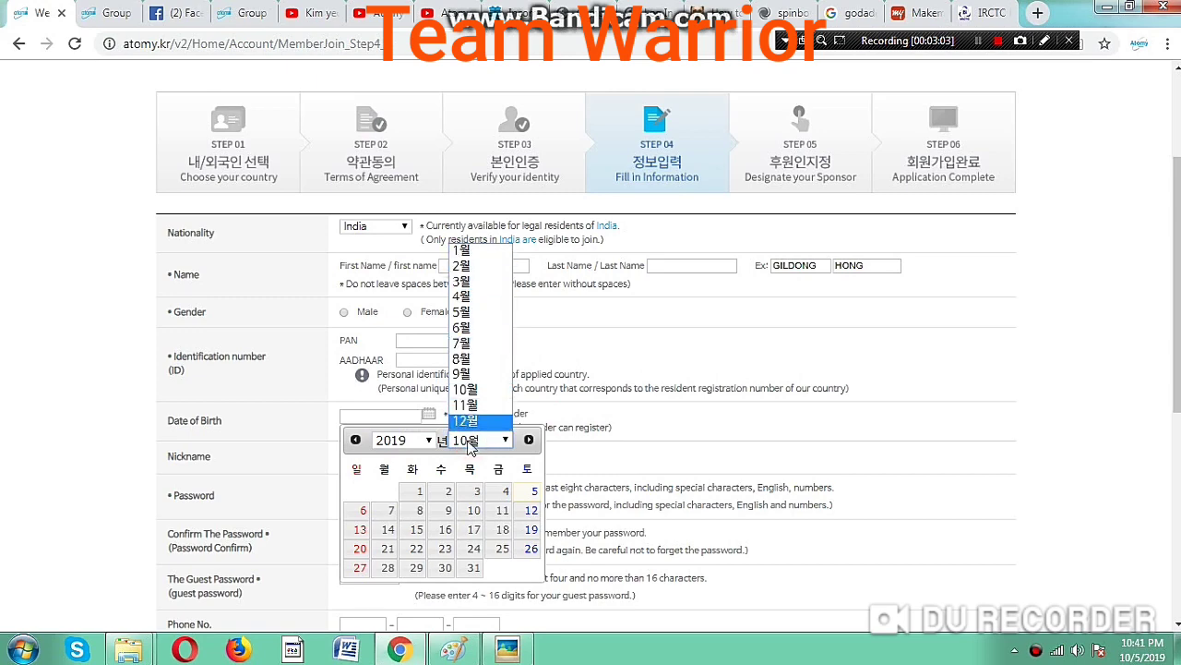
click(707, 412)
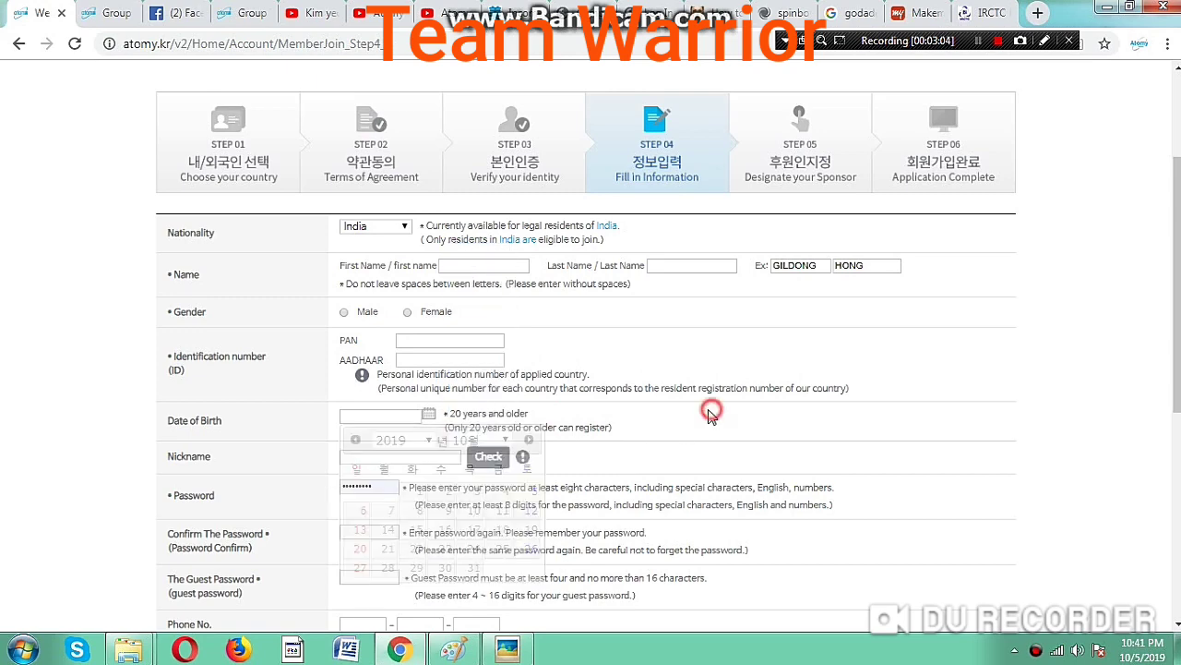
click(707, 412)
Review the rest of the application form, from nickname and passwords to phone, address, e-mail and the terms agreement.
scroll(621, 421, down, 1)
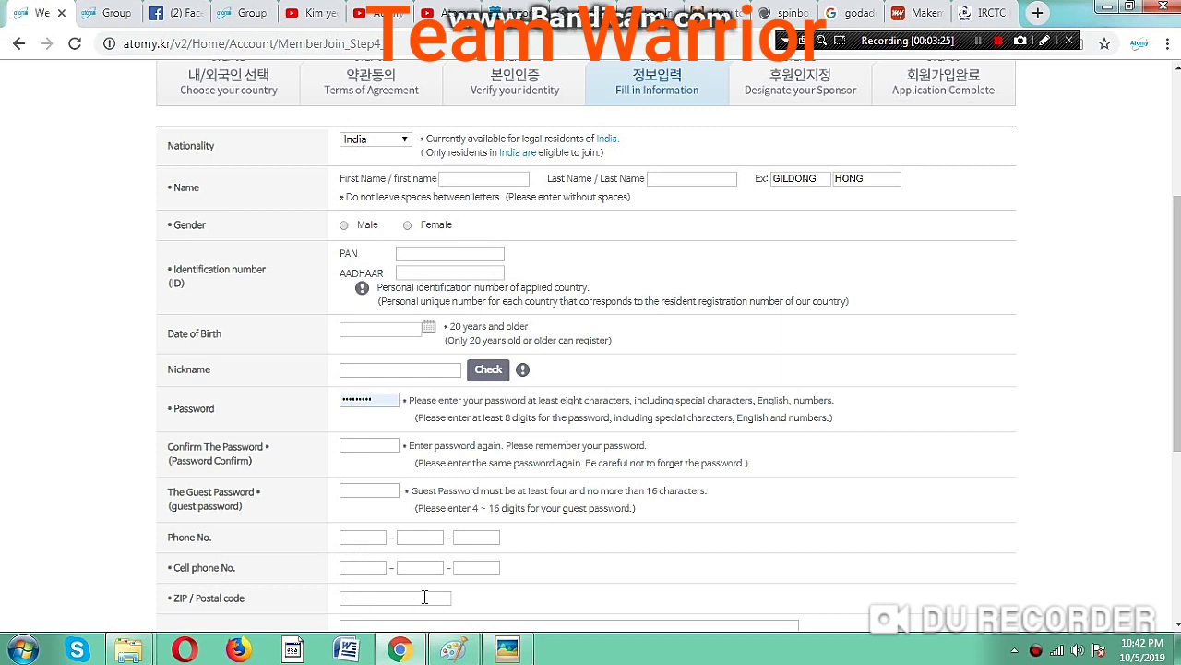
scroll(374, 396, down, 2)
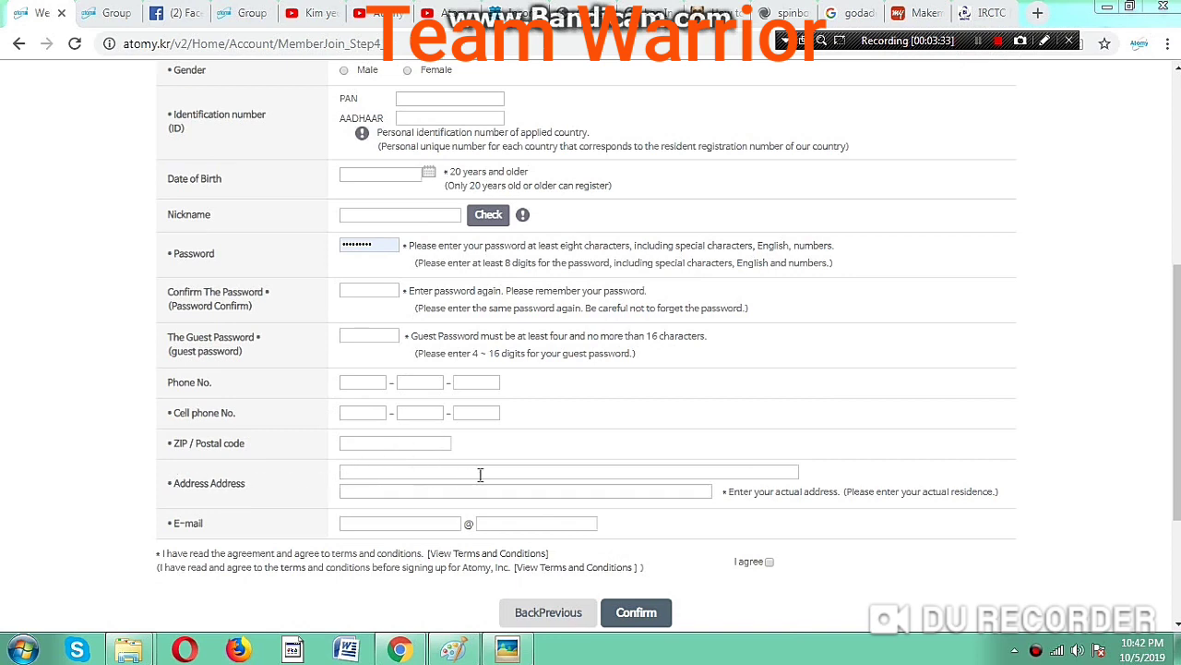
double_click(468, 524)
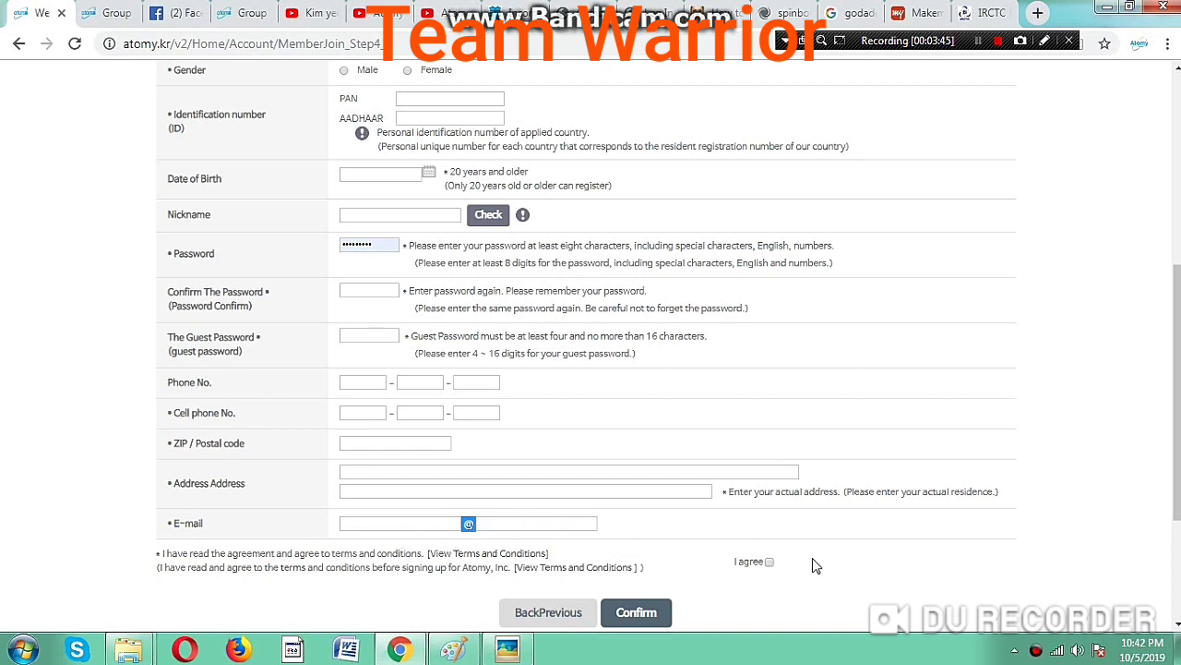
click(636, 612)
click(768, 328)
scroll(442, 358, up, 2)
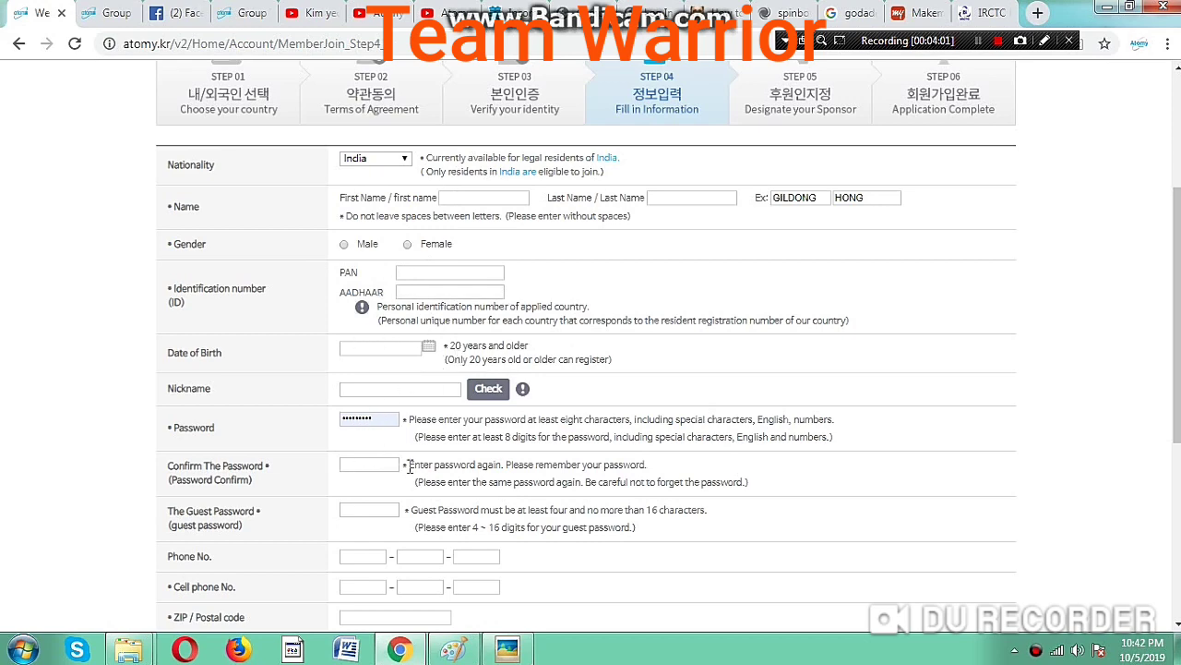
scroll(409, 467, down, 1)
scroll(514, 423, down, 1)
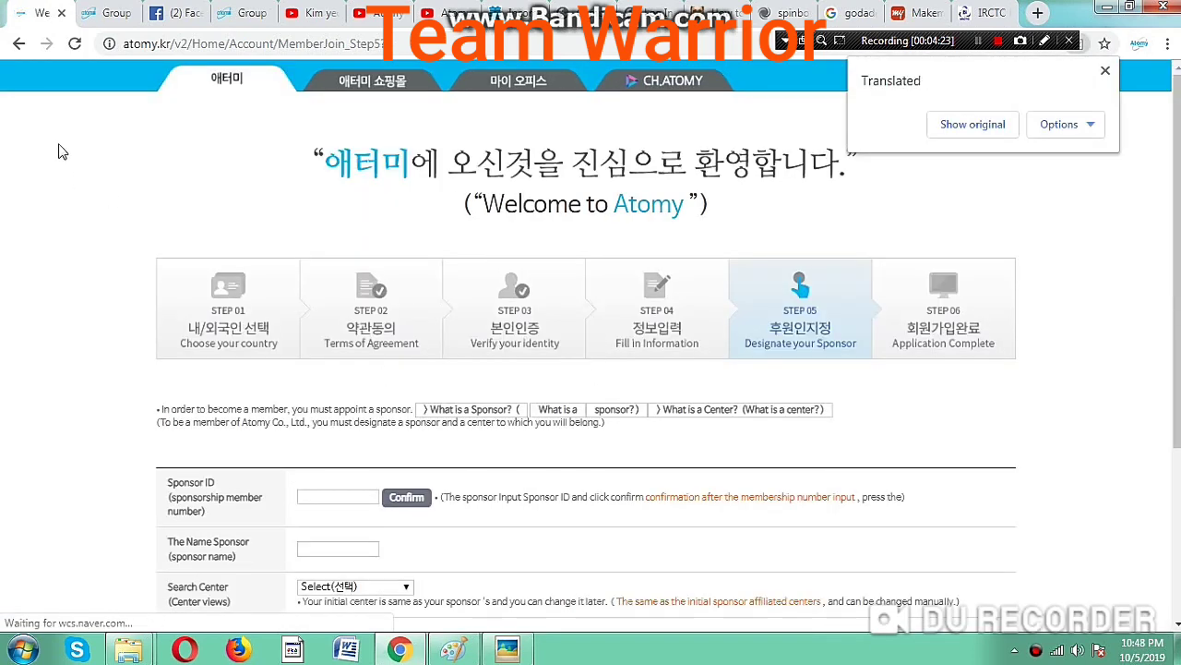
Examine the sponsor designation form and place the cursor in the Sponsor ID field.
scroll(53, 264, down, 3)
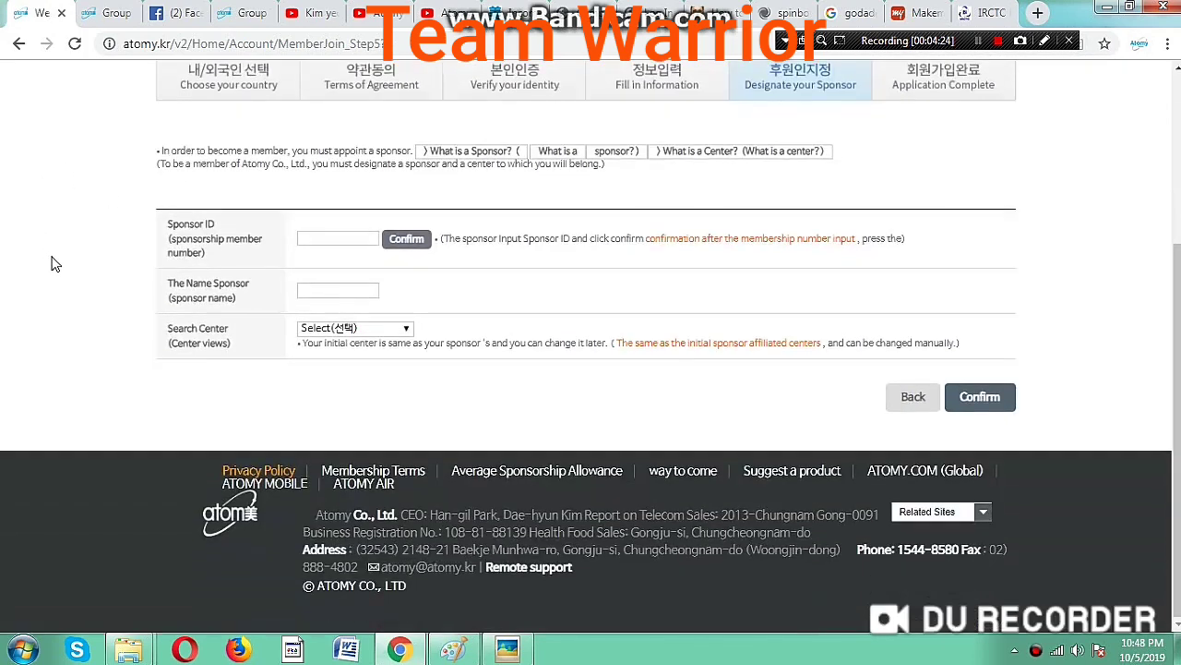
click(351, 237)
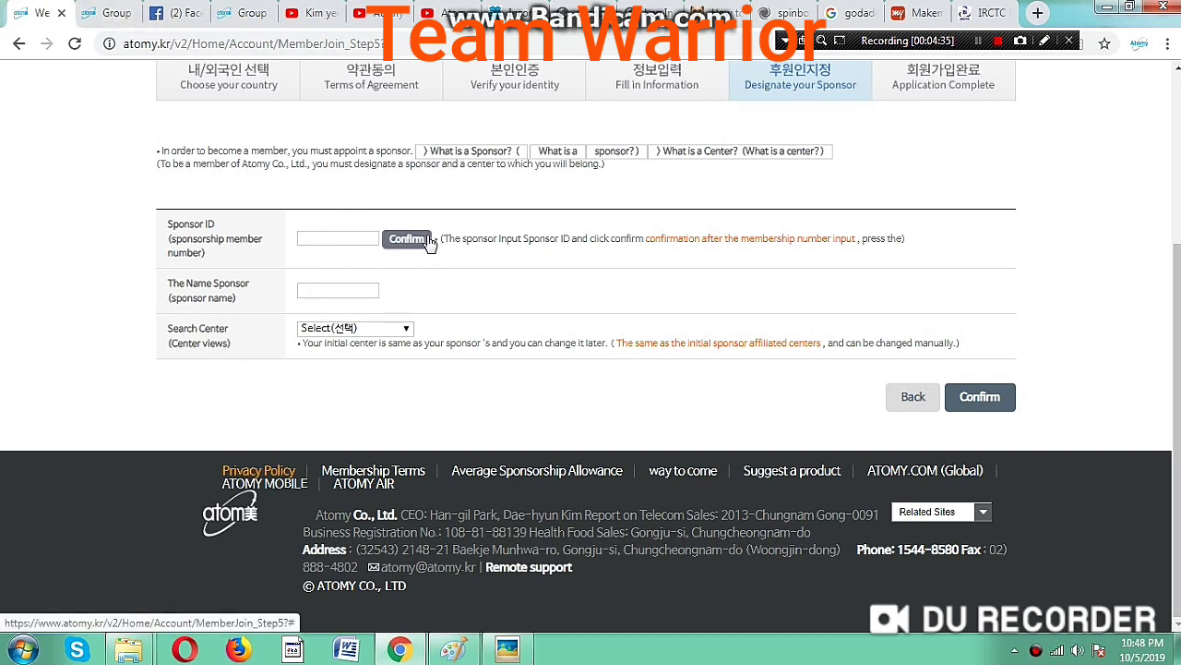
click(356, 242)
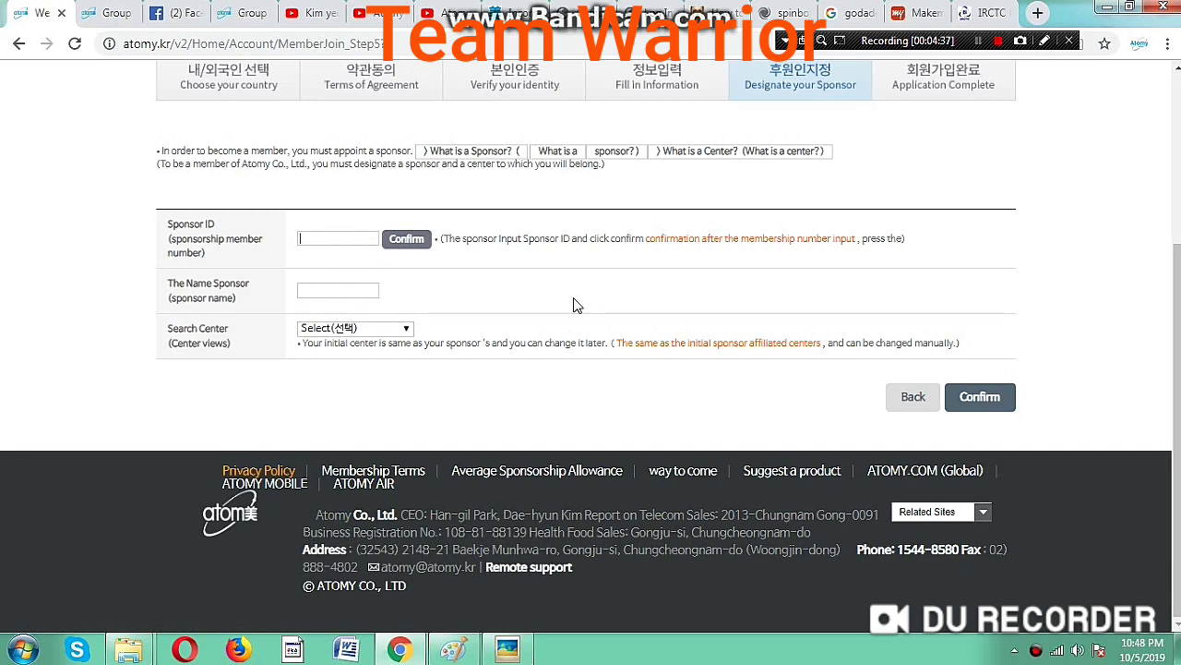
Switch to Picasa Photo Viewer and view 2.png to 4.png, showing the filled sponsor form, application summary and membership completion.
click(979, 43)
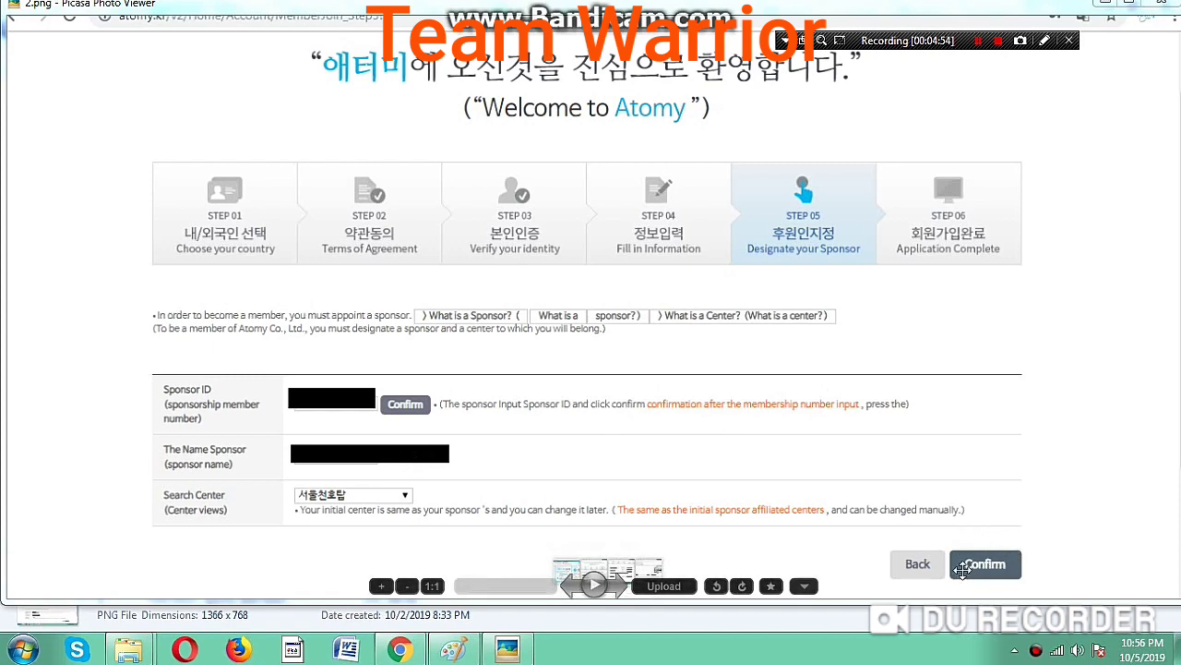
click(618, 590)
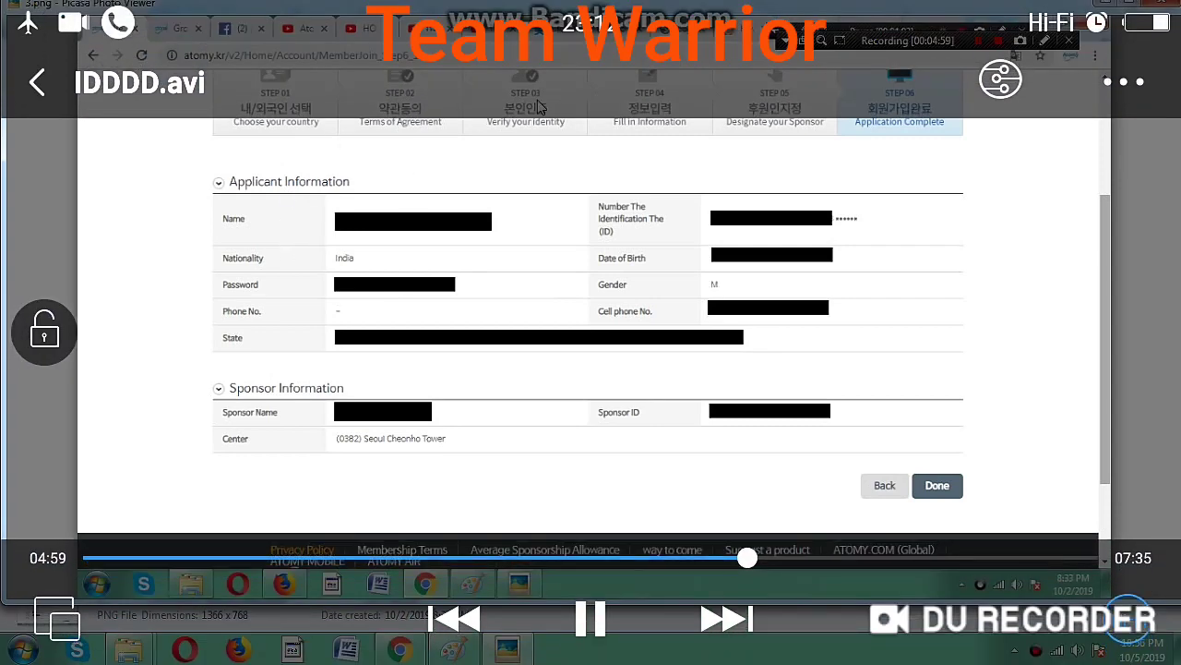
scroll(686, 345, up, 3)
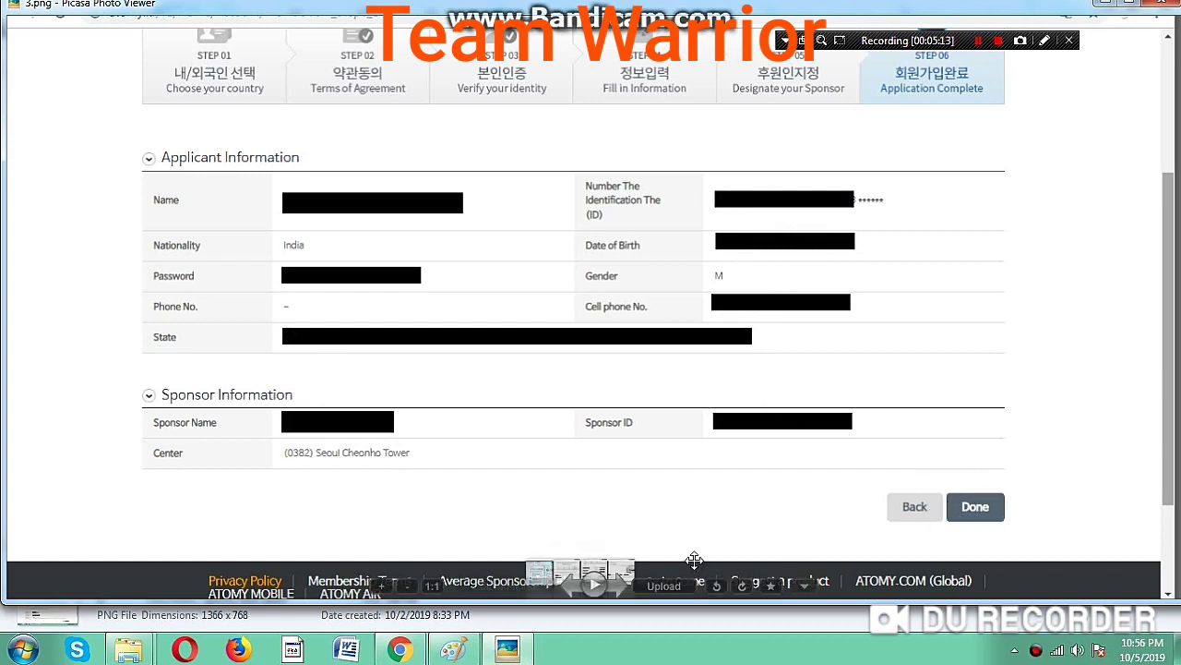
key(Right)
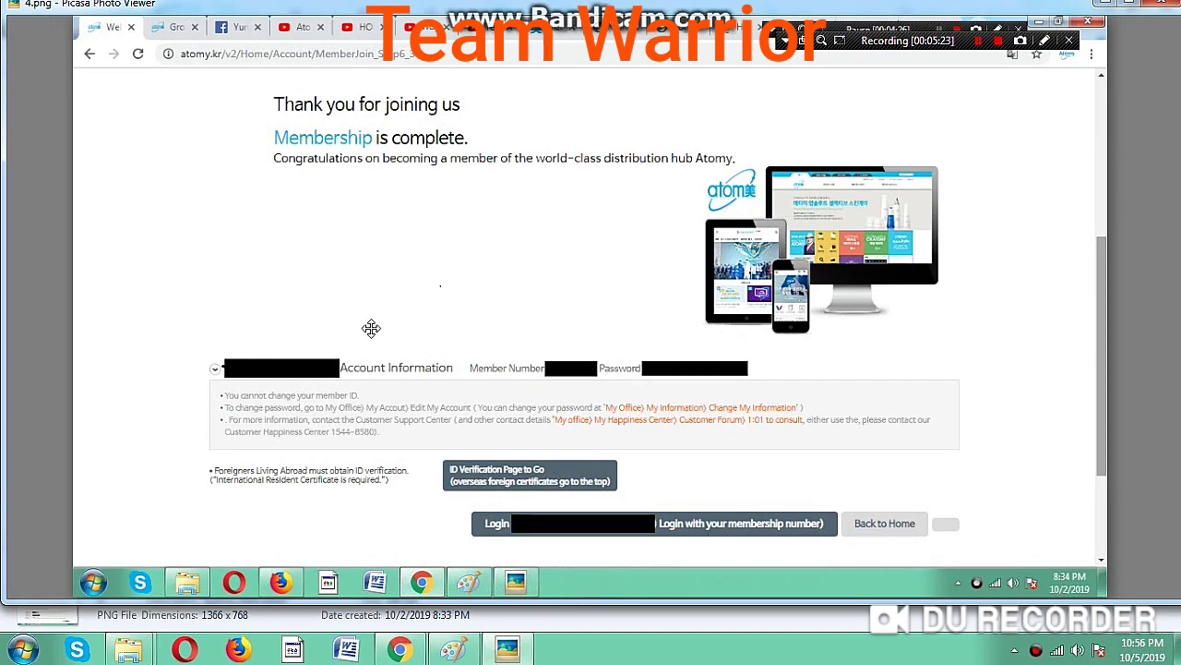
Enlarge the membership completion image to examine the account information and the ID verification notice.
scroll(490, 296, up, 5)
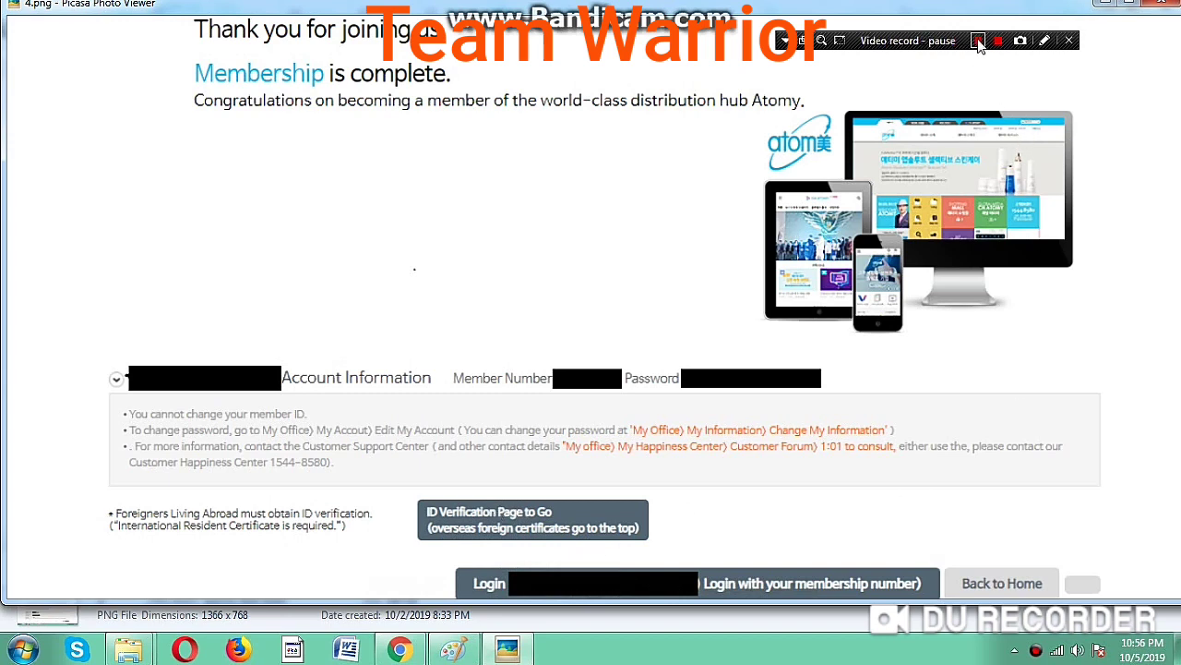
click(979, 40)
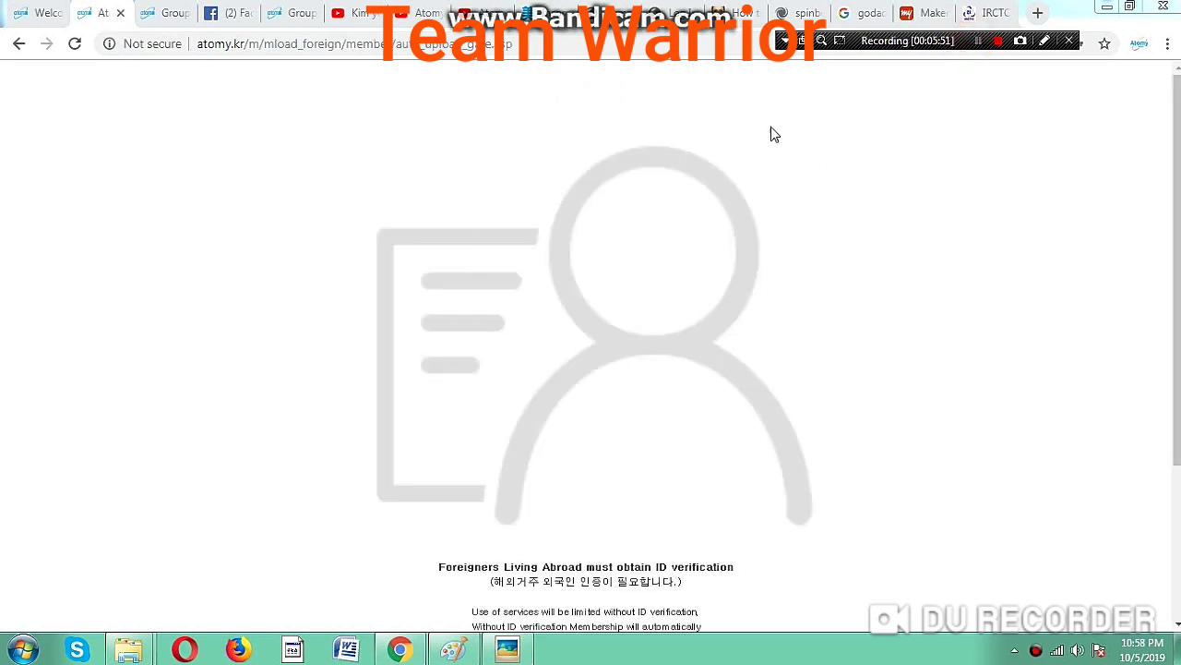
Read the ID verification notice for foreigners living abroad and proceed to the document upload page.
scroll(528, 216, down, 2)
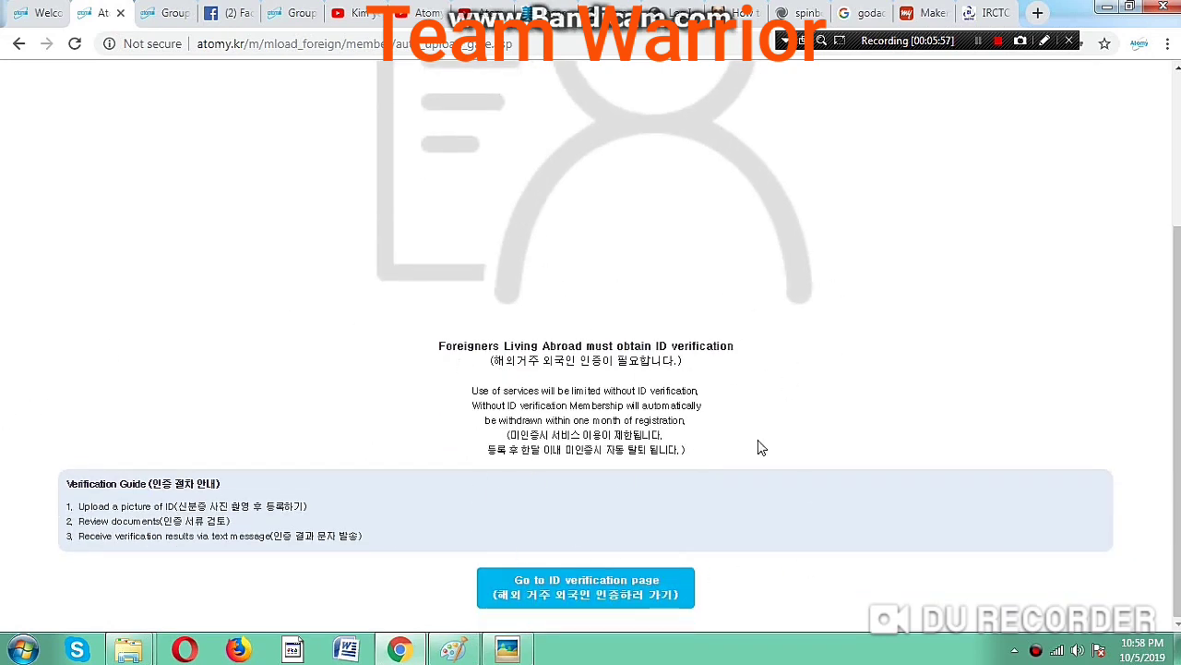
click(583, 587)
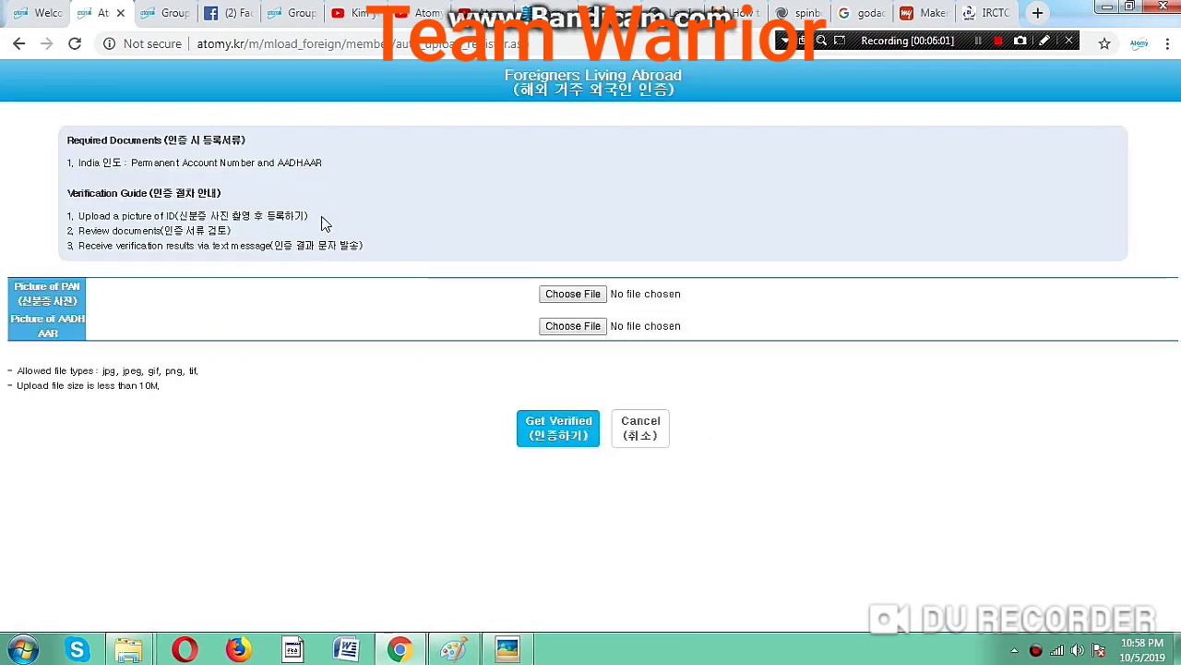
Examine the PAN and AADHAAR picture fields, the required documents for India and the instruction to upload a picture of ID.
drag(7, 289, 81, 297)
click(7, 325)
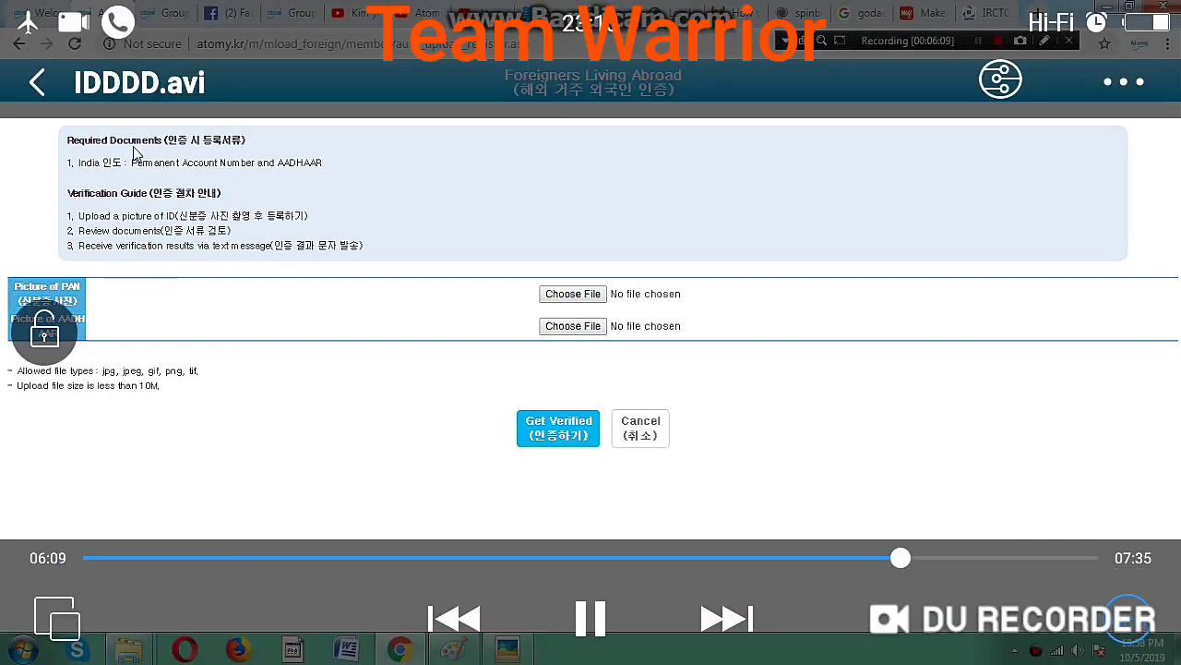
click(76, 162)
drag(76, 161, 327, 162)
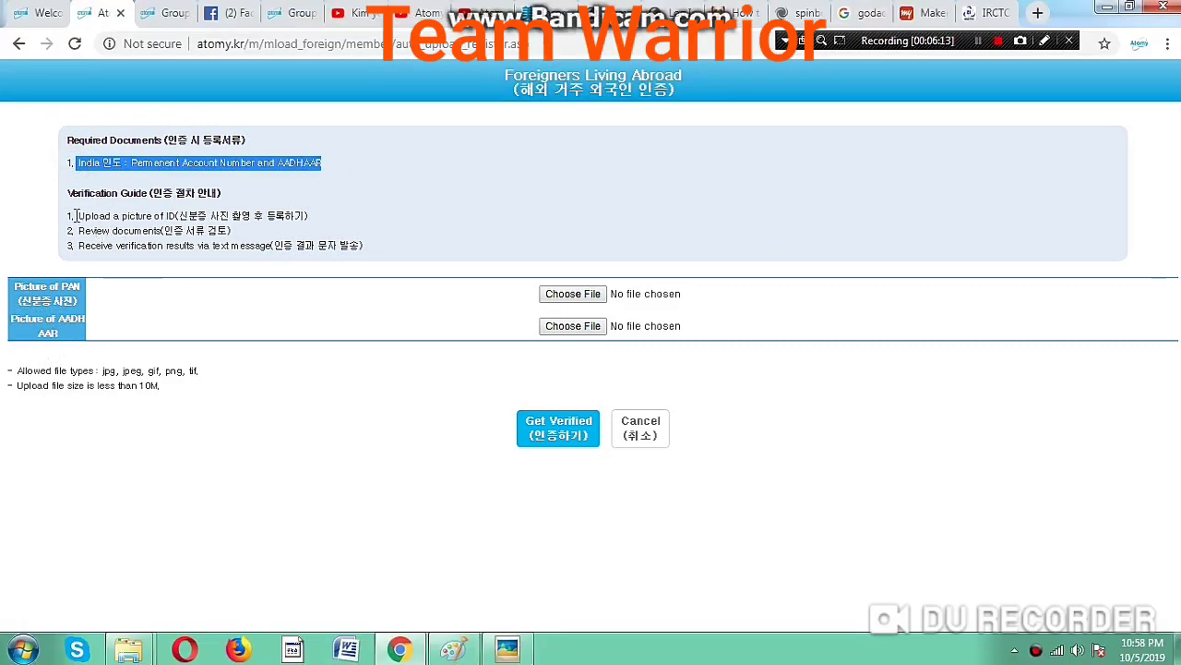
drag(75, 215, 295, 215)
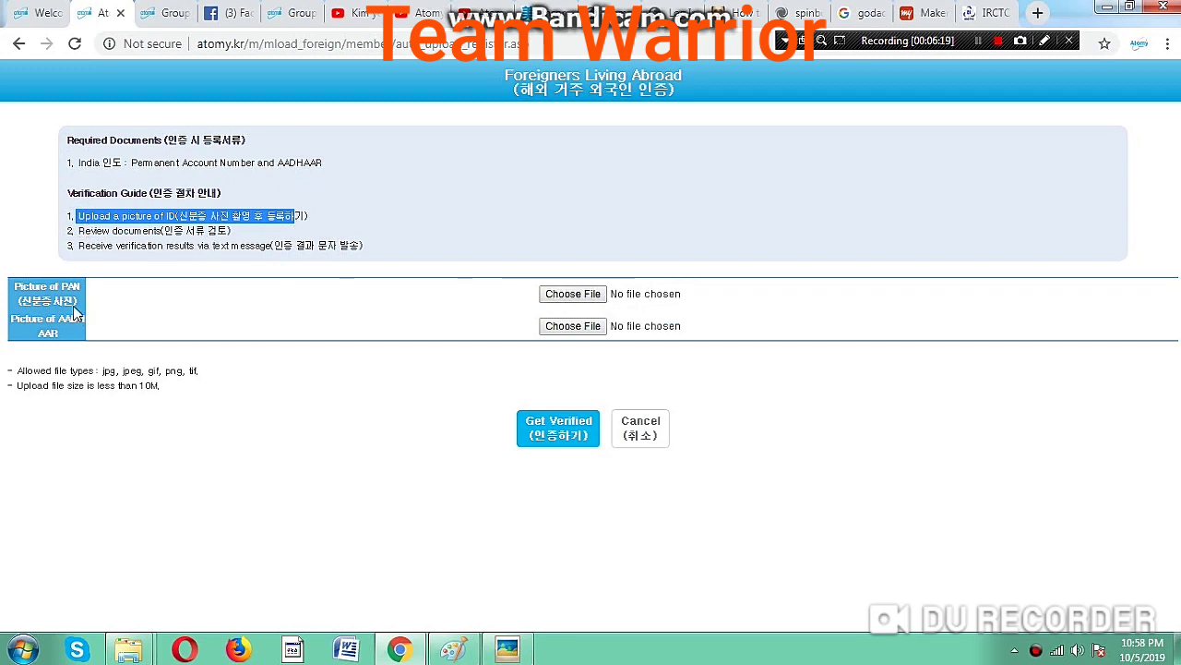
click(977, 43)
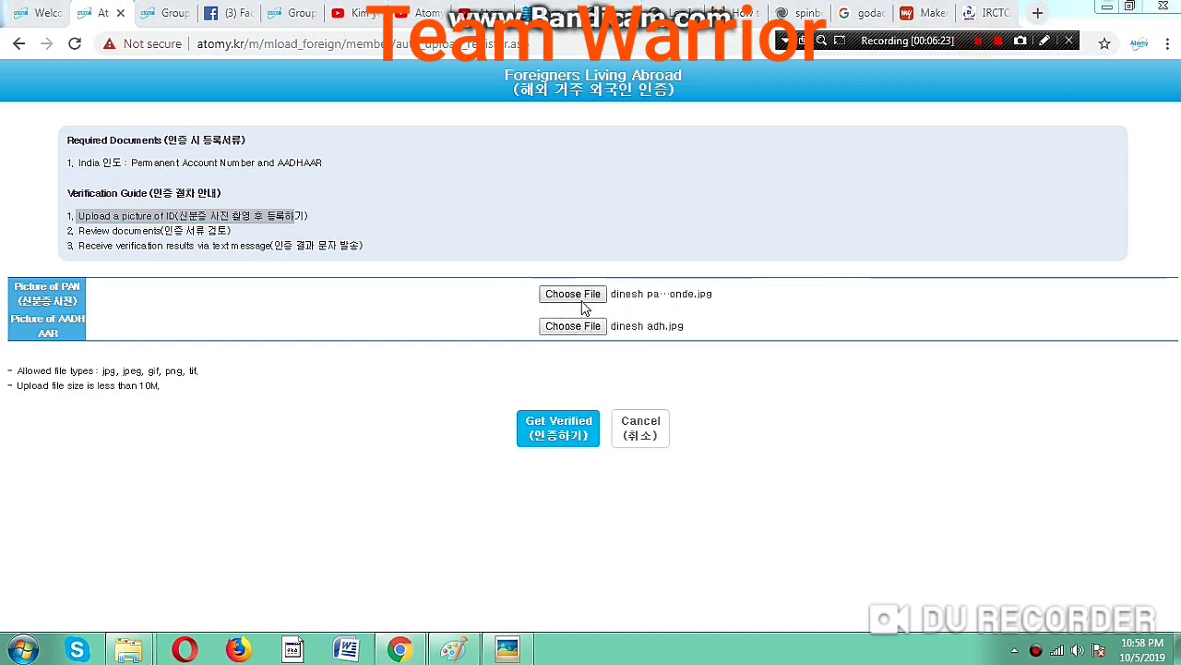